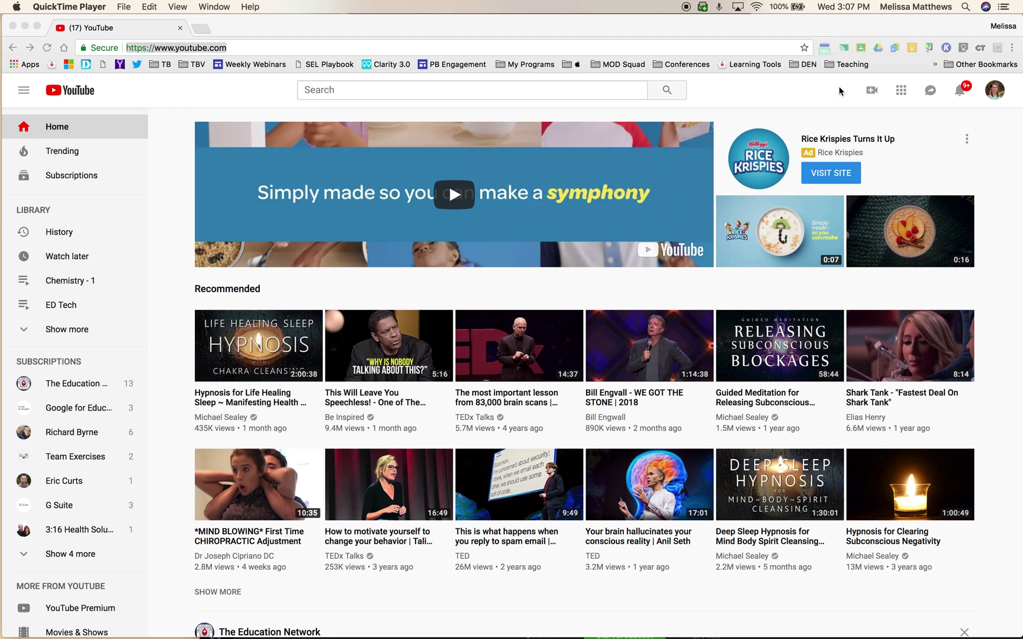
# Open YouTube Studio, switch to Creator Studio Classic without giving feedback, and dismiss the dashboard customization tip
pyautogui.click(1000, 88)
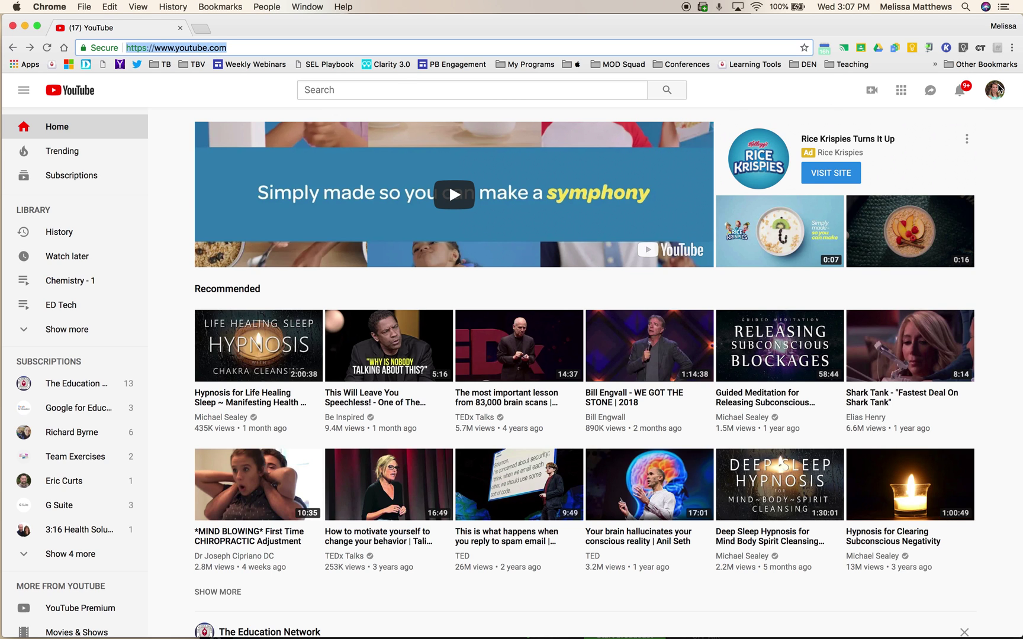
pyautogui.click(998, 95)
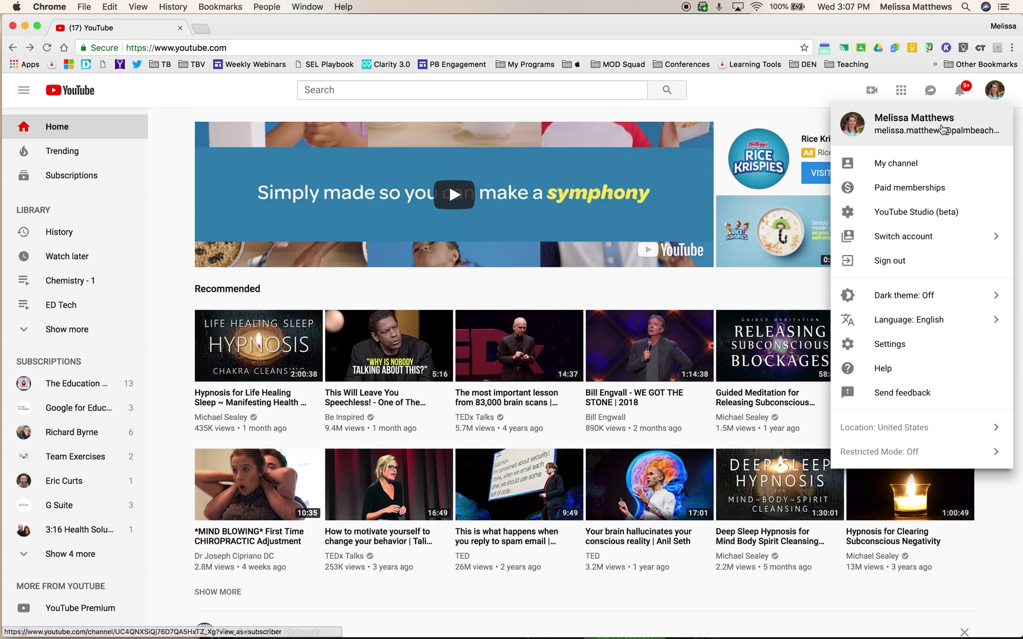
pyautogui.click(926, 213)
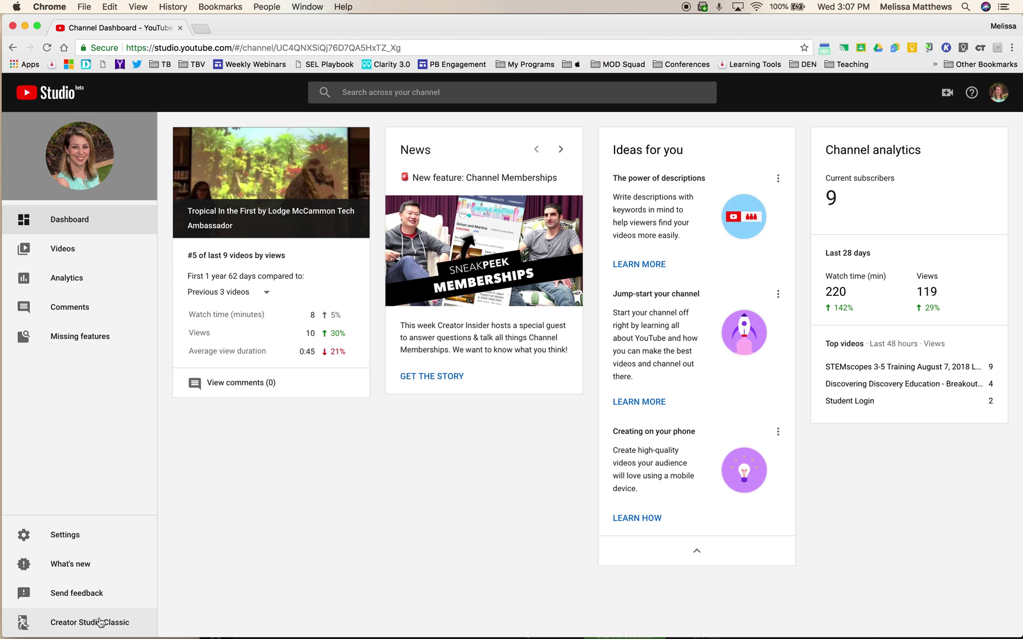
pyautogui.click(100, 623)
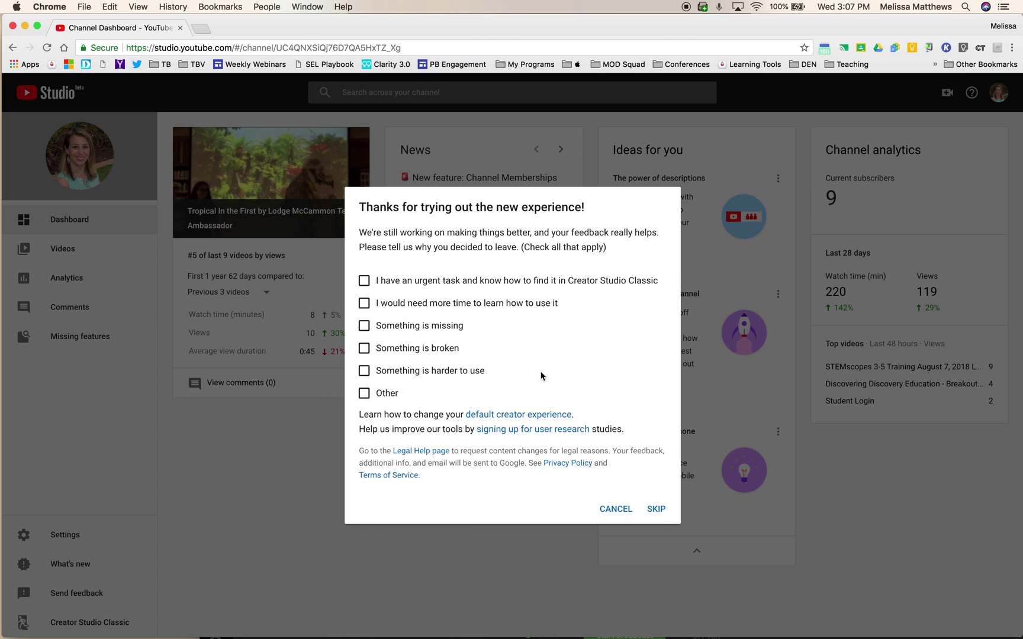
pyautogui.click(662, 510)
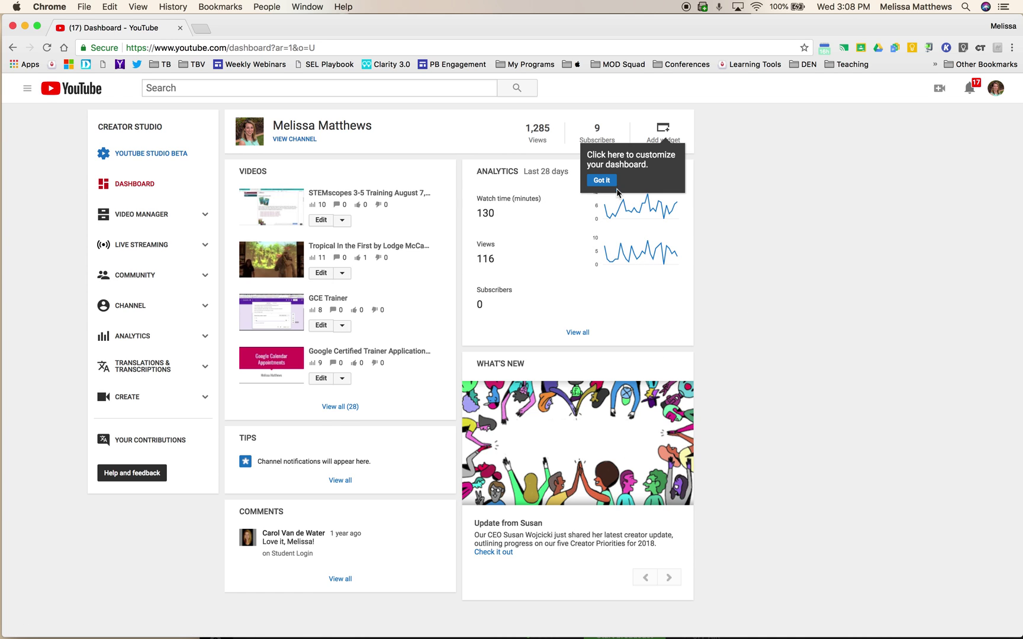
pyautogui.click(601, 180)
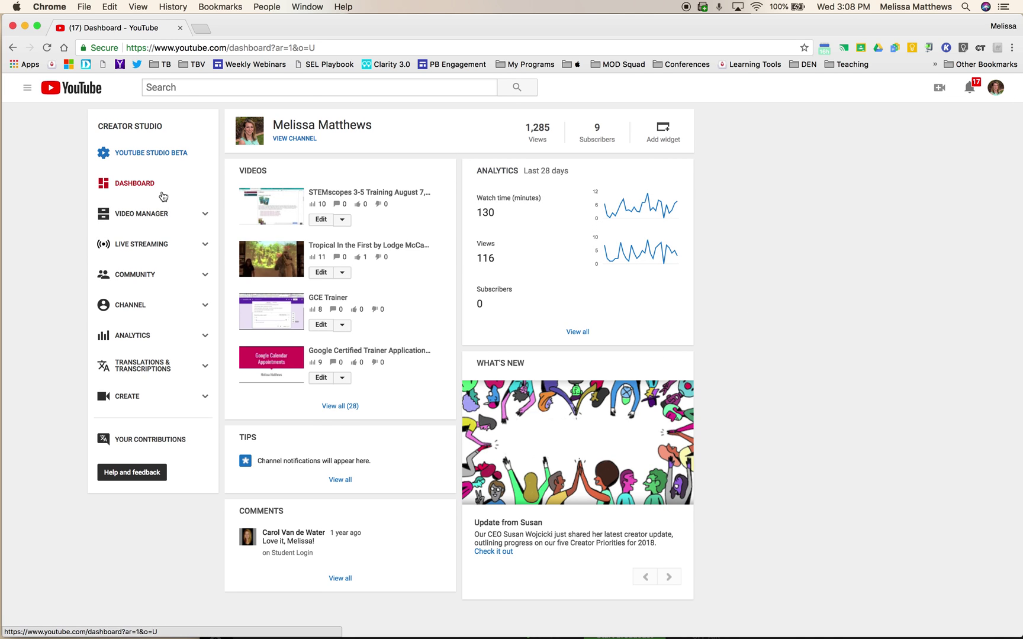
# Start a new live event from the live streaming Events list
pyautogui.click(150, 248)
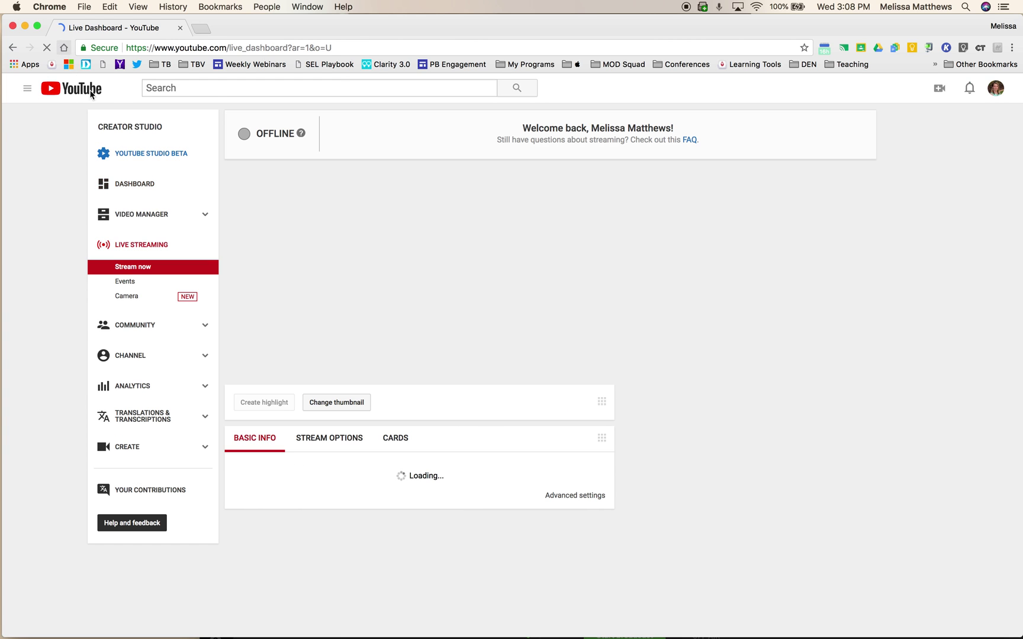
pyautogui.click(132, 283)
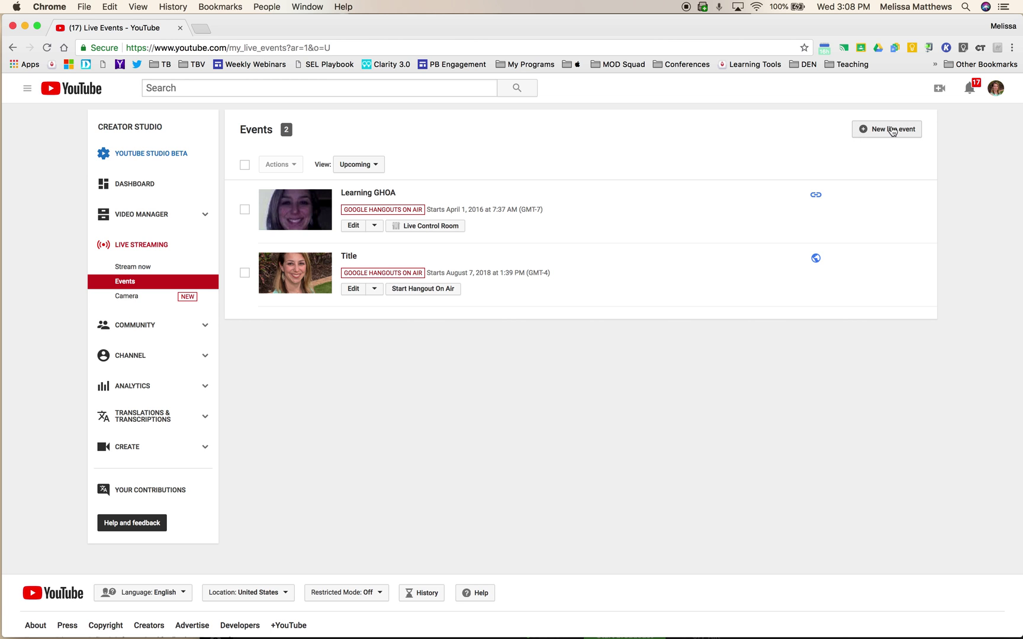
pyautogui.click(914, 132)
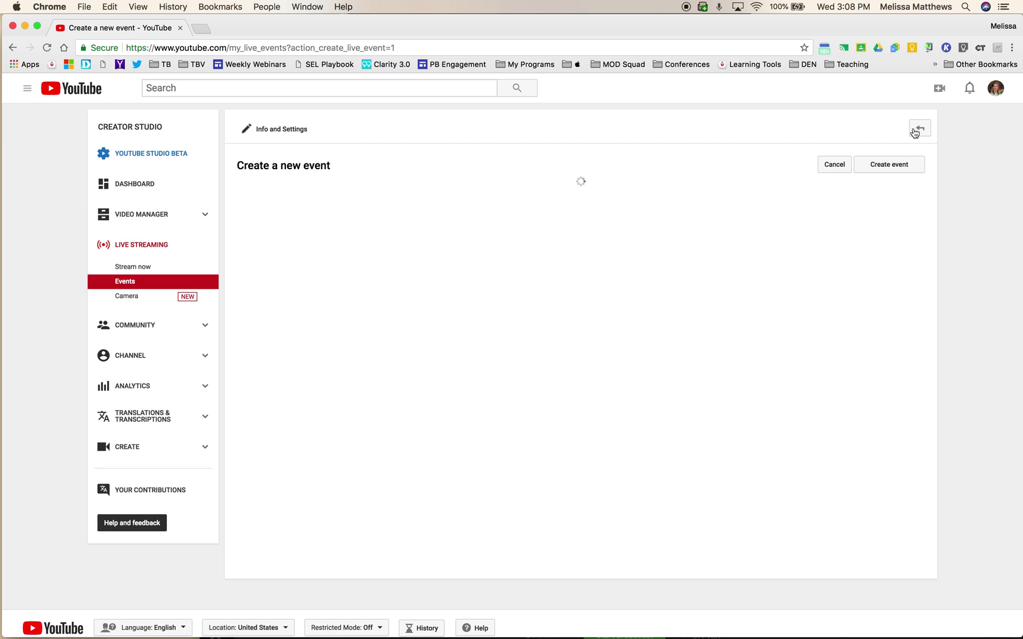
# Name the live event "Title" and enter "bhjkebvjkdk" as its description
pyautogui.click(333, 248)
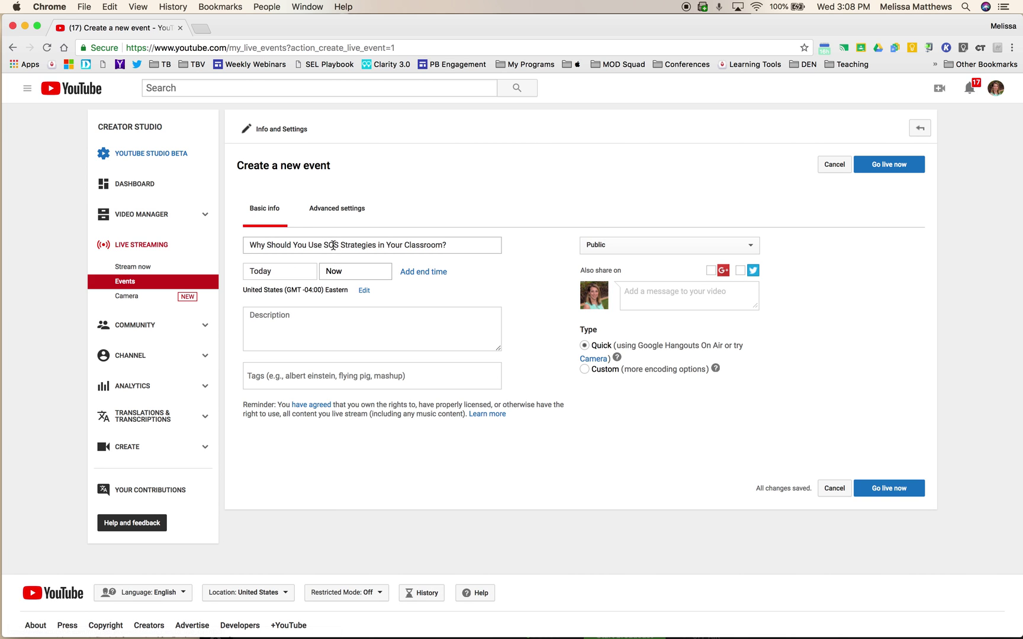
pyautogui.tripleClick(334, 248)
pyautogui.press('BackSpace')
pyautogui.write('Title')
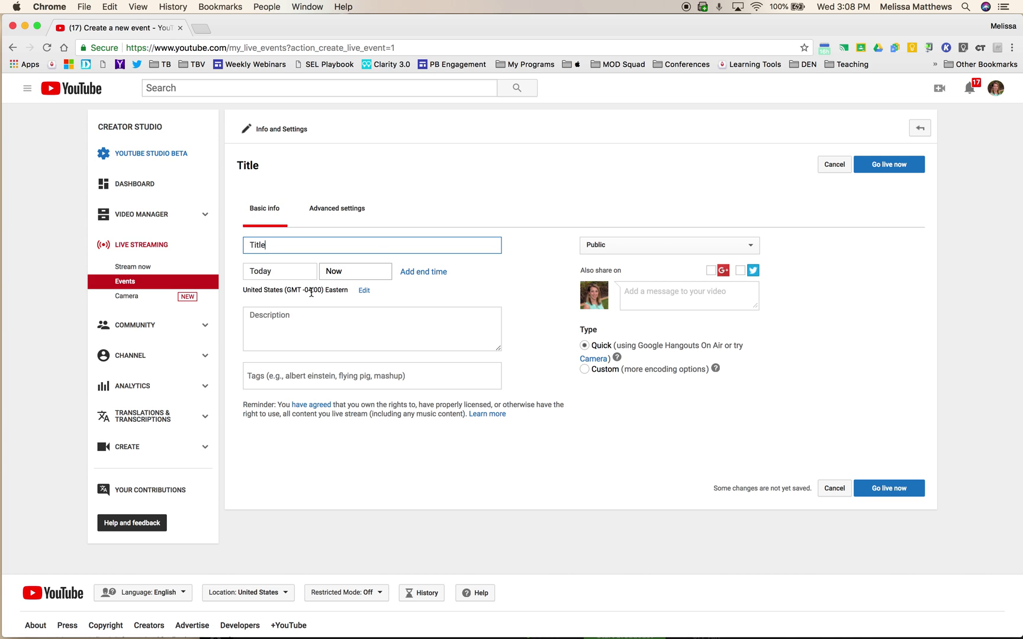
pyautogui.click(287, 330)
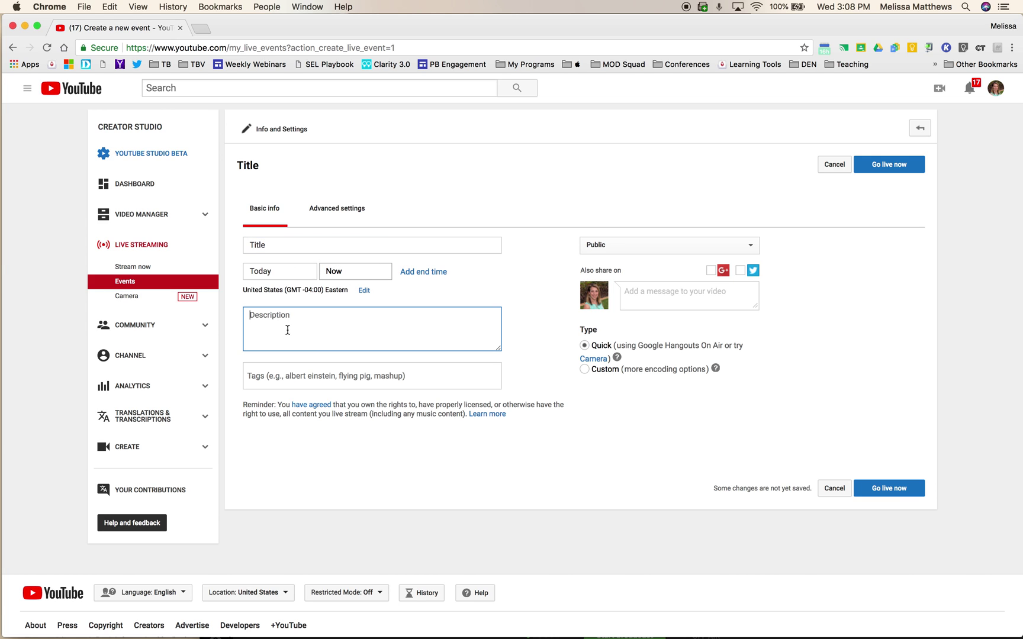
pyautogui.write('bhjkebvjkdk')
# Add the tags stem, stemscopes, scopes and sdpbc to the live event
pyautogui.click(281, 368)
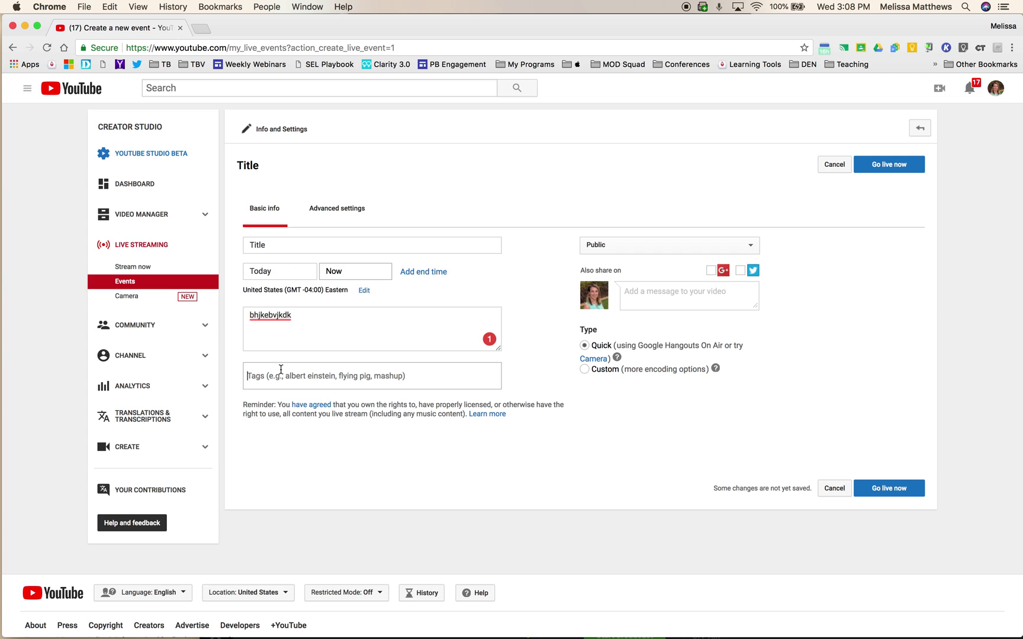
pyautogui.click(281, 368)
pyautogui.write('stem')
pyautogui.press('Return')
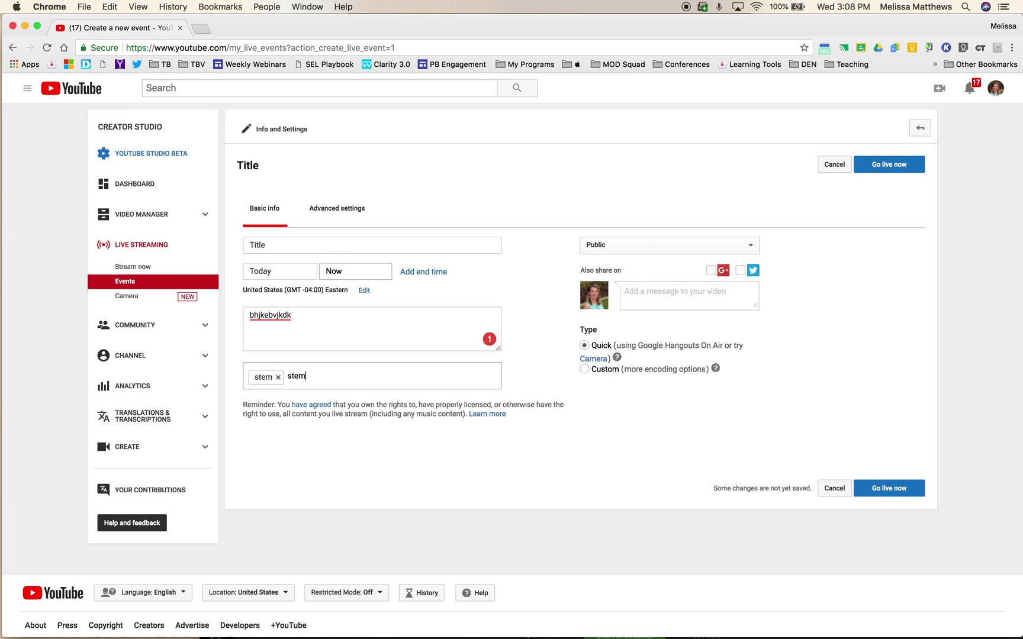
pyautogui.press('Return')
pyautogui.write('scopes × scope')
pyautogui.press('Return')
pyautogui.write('sdpbc')
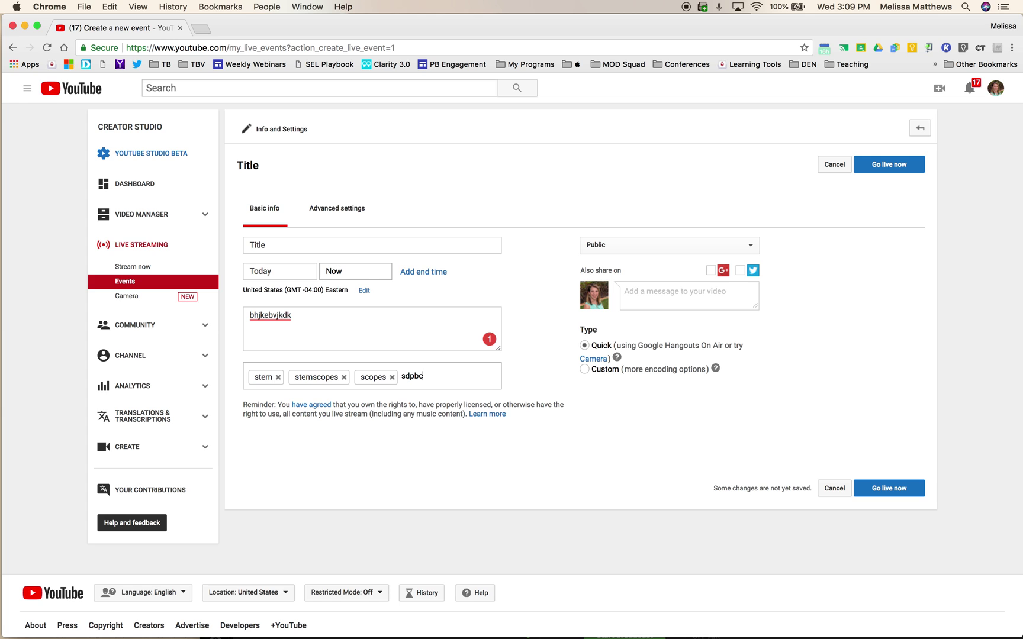
pyautogui.press('Return')
# Add the event tags "school district of palm beach county", science and textbook, and remove the textbook tag again
pyautogui.write('school distr')
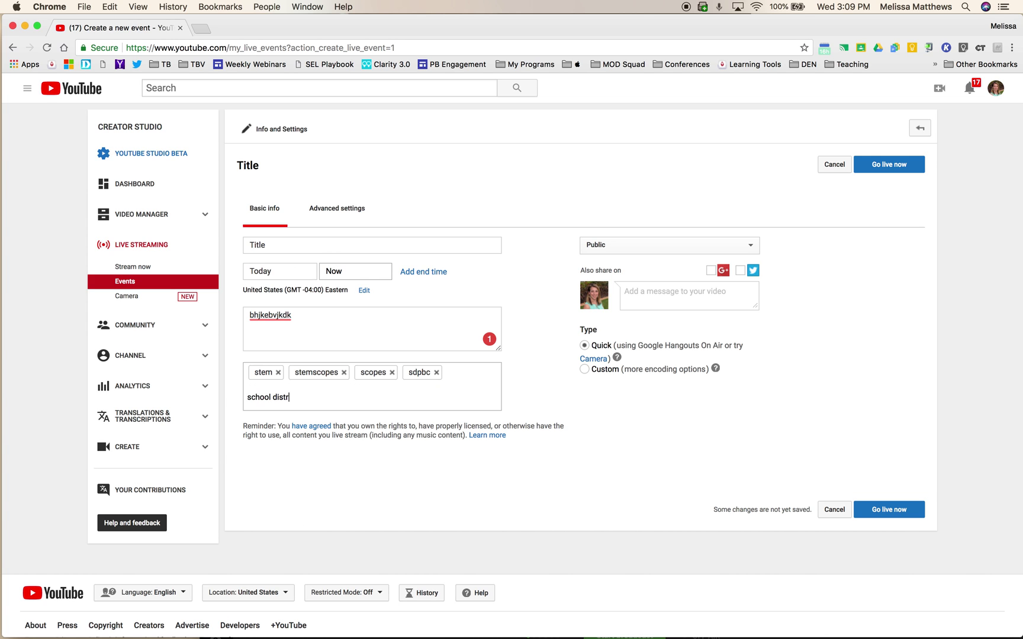
pyautogui.write('ict of palm beach county')
pyautogui.press('Return')
pyautogui.write('science')
pyautogui.press('Return')
pyautogui.write('textbook')
pyautogui.press('Return')
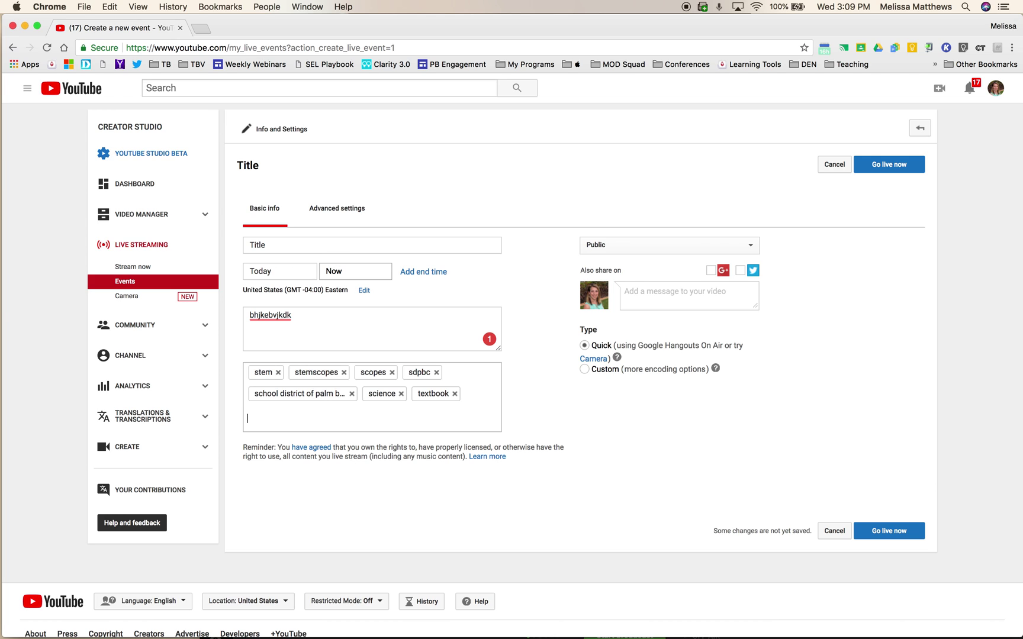
pyautogui.click(454, 394)
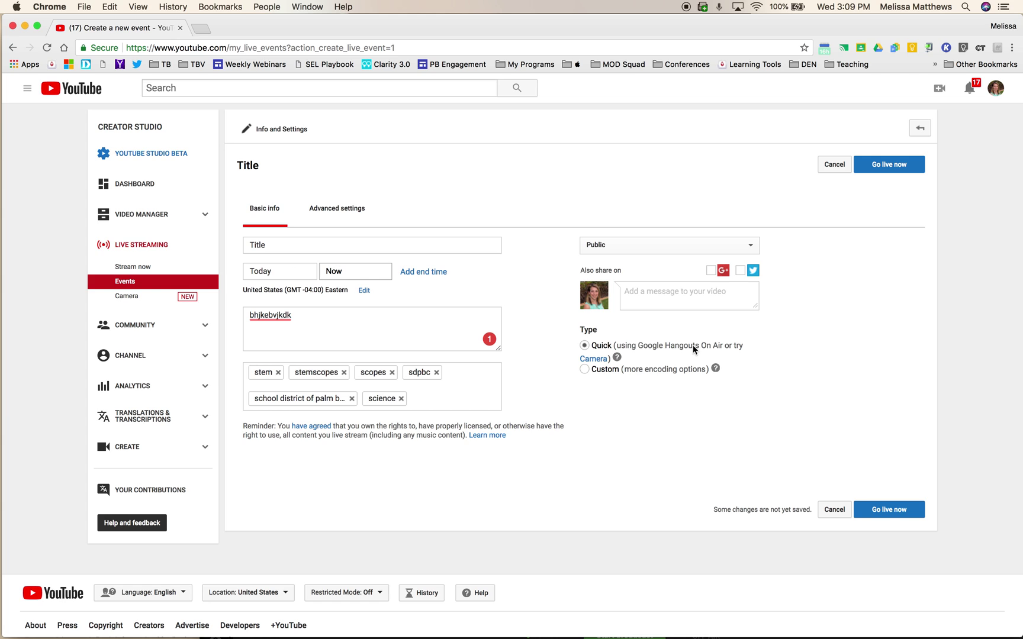
# Go live now with the event and confirm entering the Google Hangout On Air
pyautogui.click(896, 168)
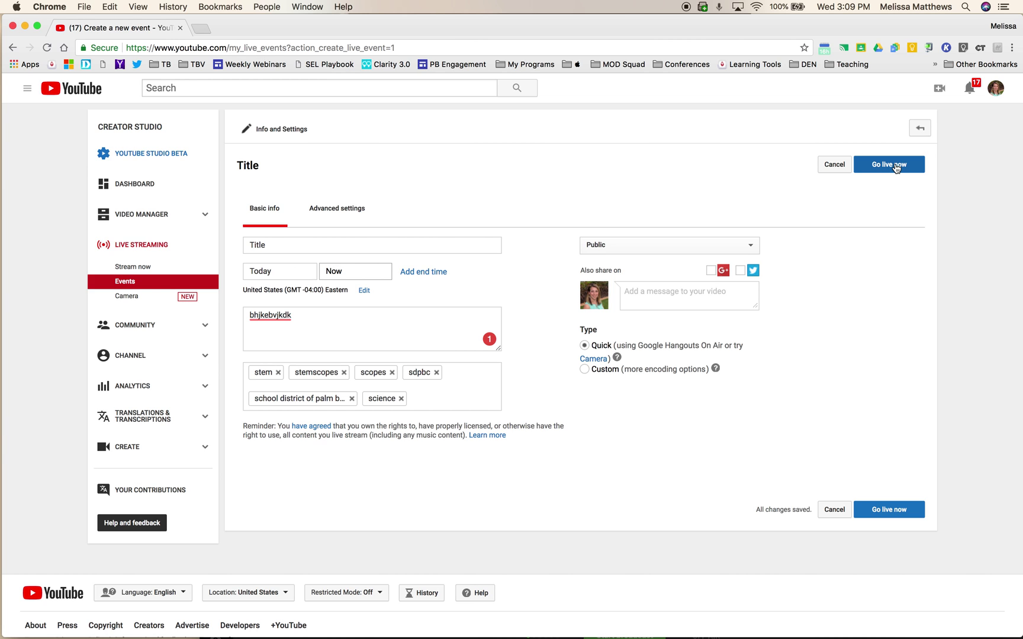
pyautogui.click(896, 166)
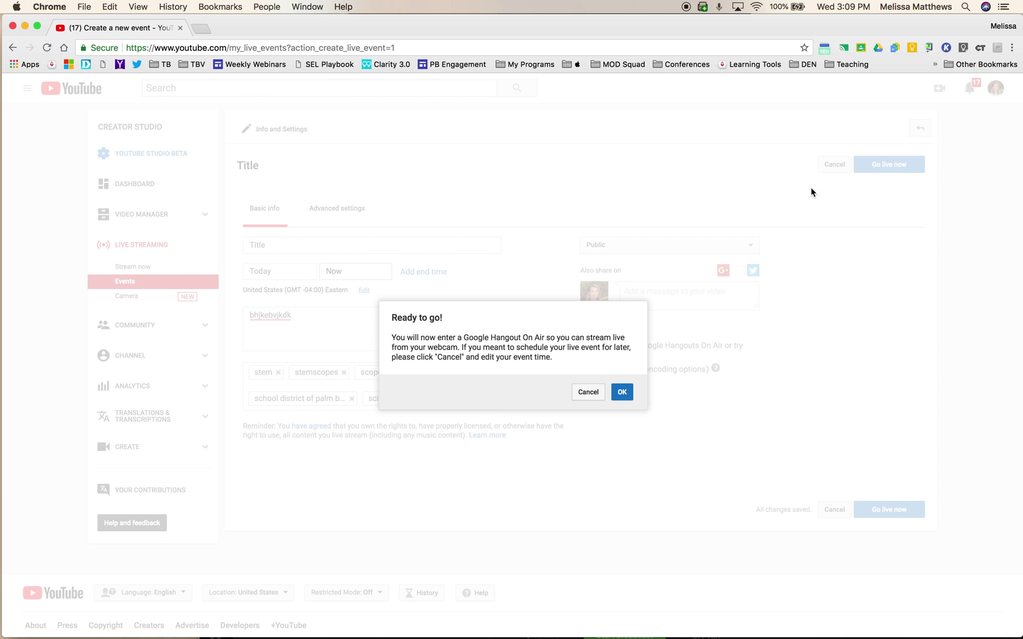
pyautogui.click(623, 392)
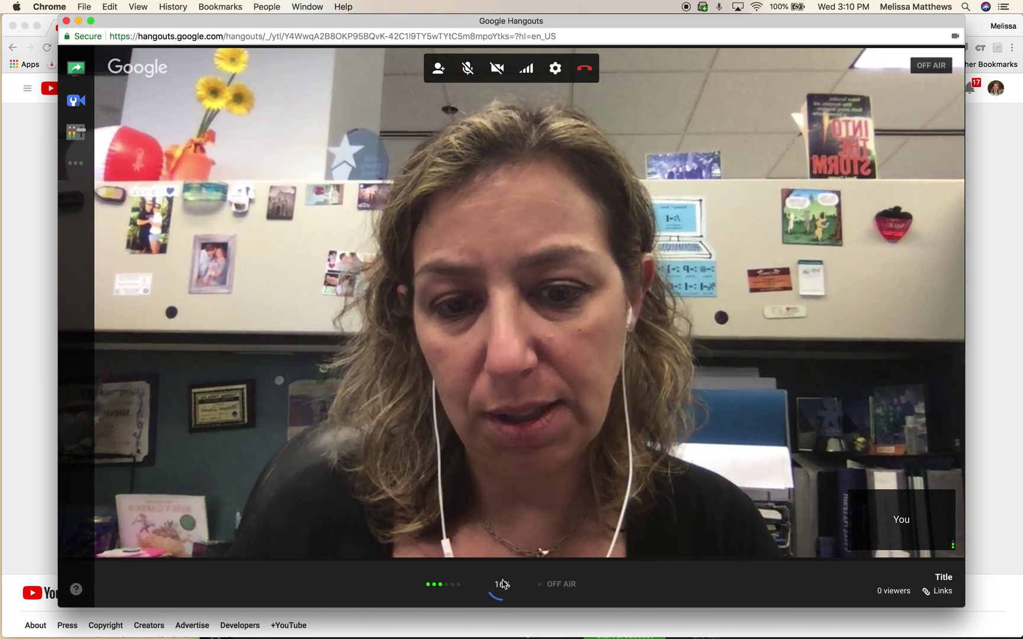
# View the options for inviting people to the hangout and close them without inviting anyone
pyautogui.click(445, 72)
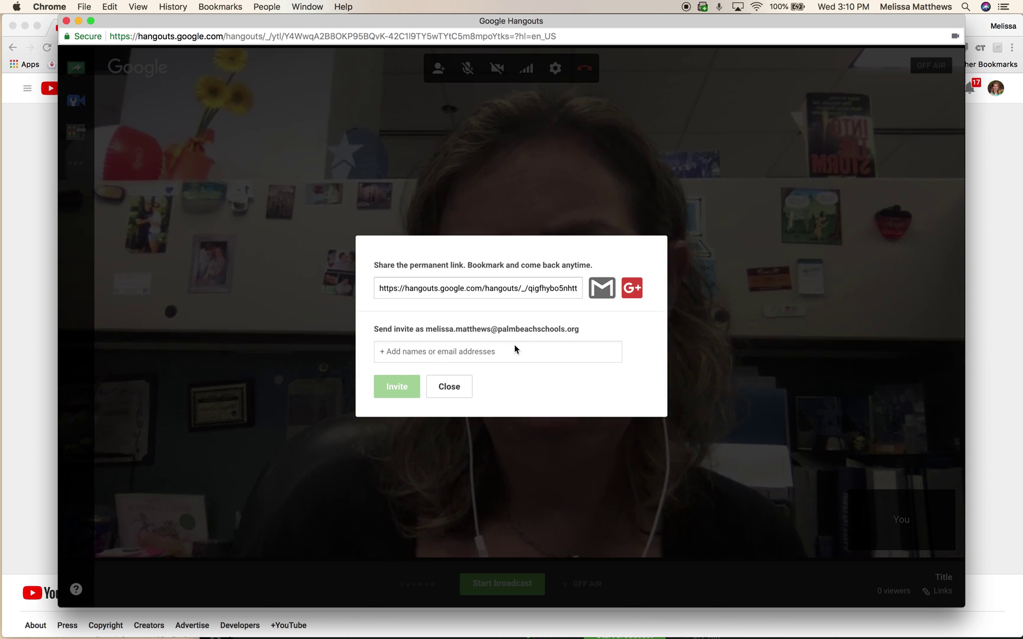
pyautogui.click(450, 387)
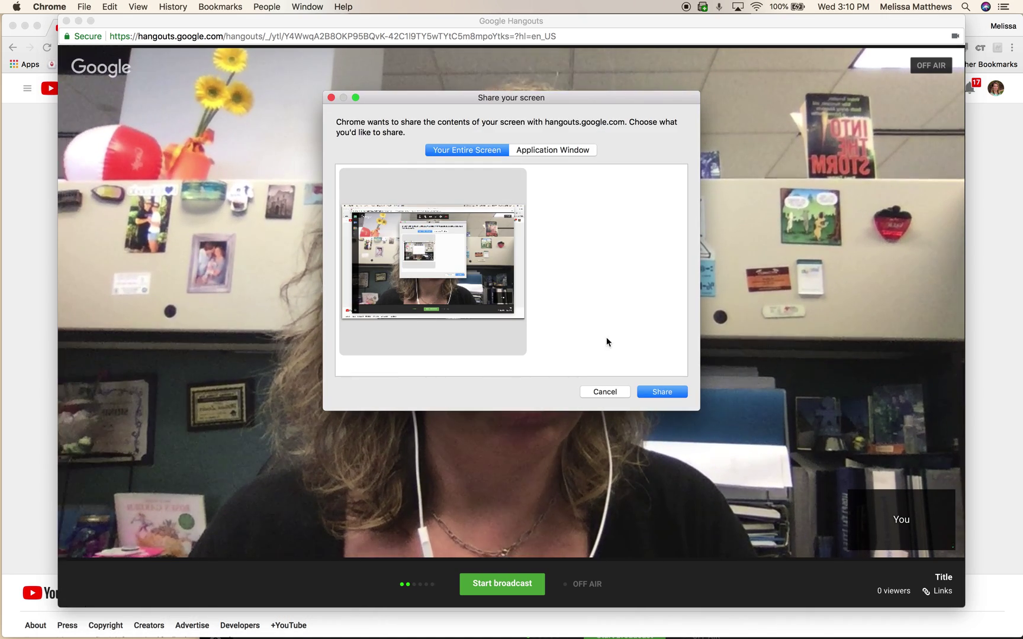
# Share the entire screen in the hangout and move the Hangouts window out of the way
pyautogui.click(662, 392)
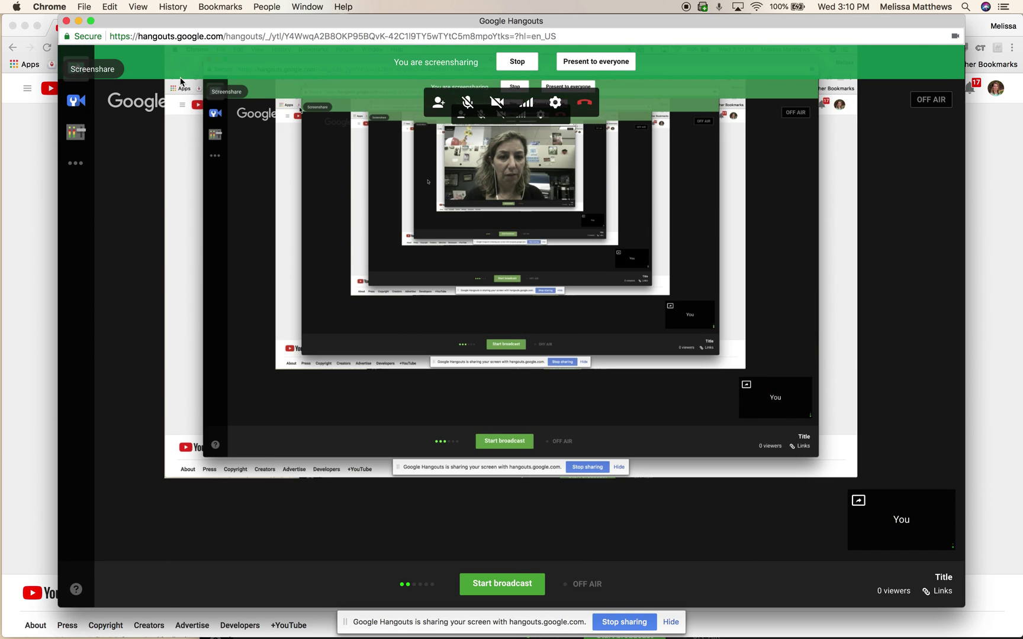
pyautogui.moveTo(184, 19); pyautogui.dragTo(137, 631)
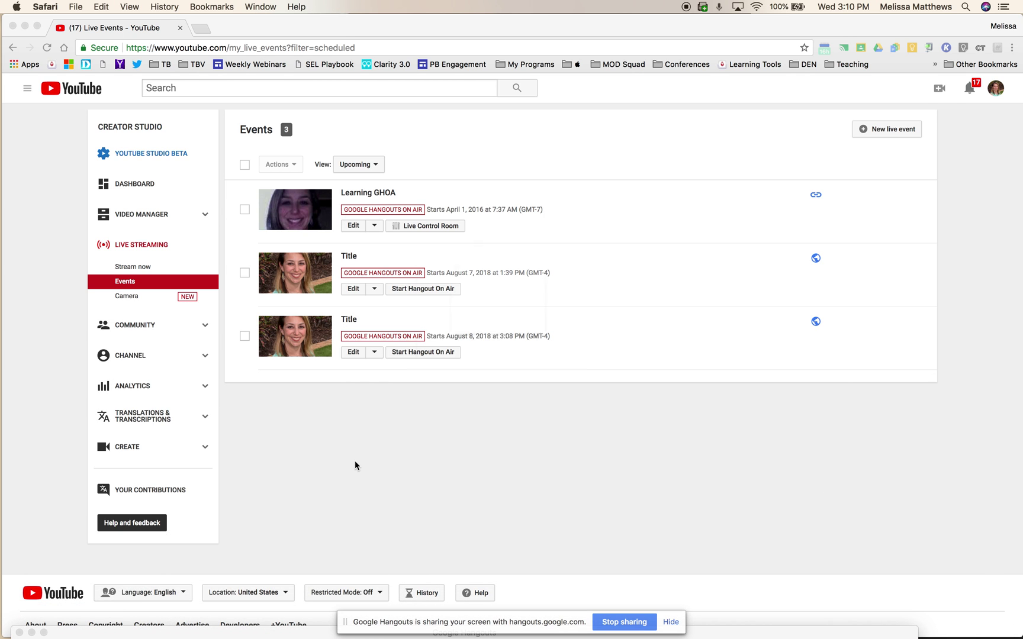
# Show a new Safari window on the shared screen, look over the open windows, and close the Safari window
pyautogui.press('super+n')
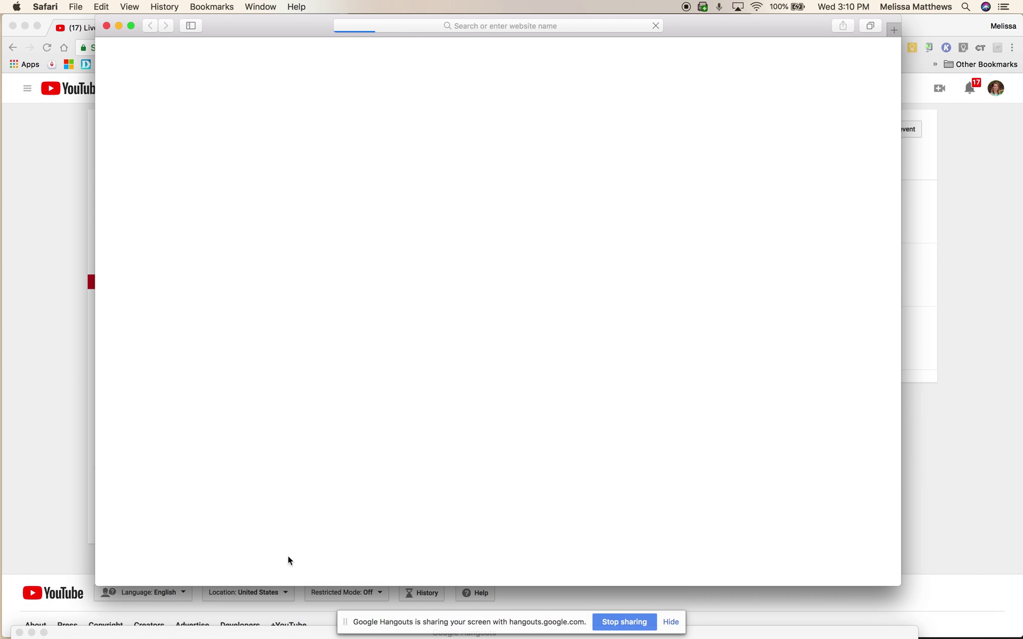
pyautogui.moveTo(115, 632); pyautogui.dragTo(137, 28)
pyautogui.hotkey('ctrl', 'Up')
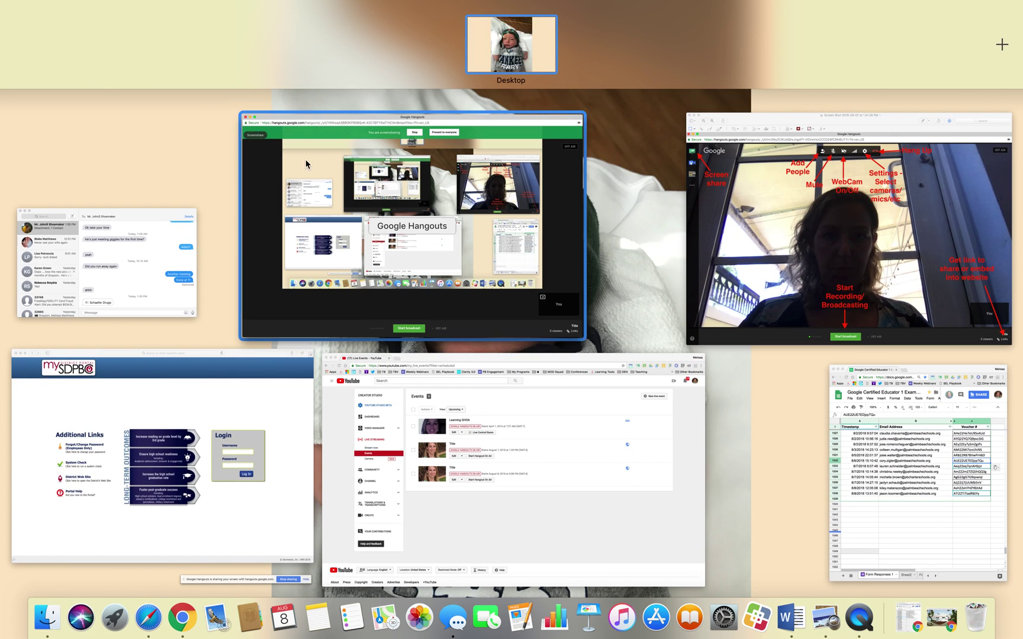
pyautogui.click(325, 188)
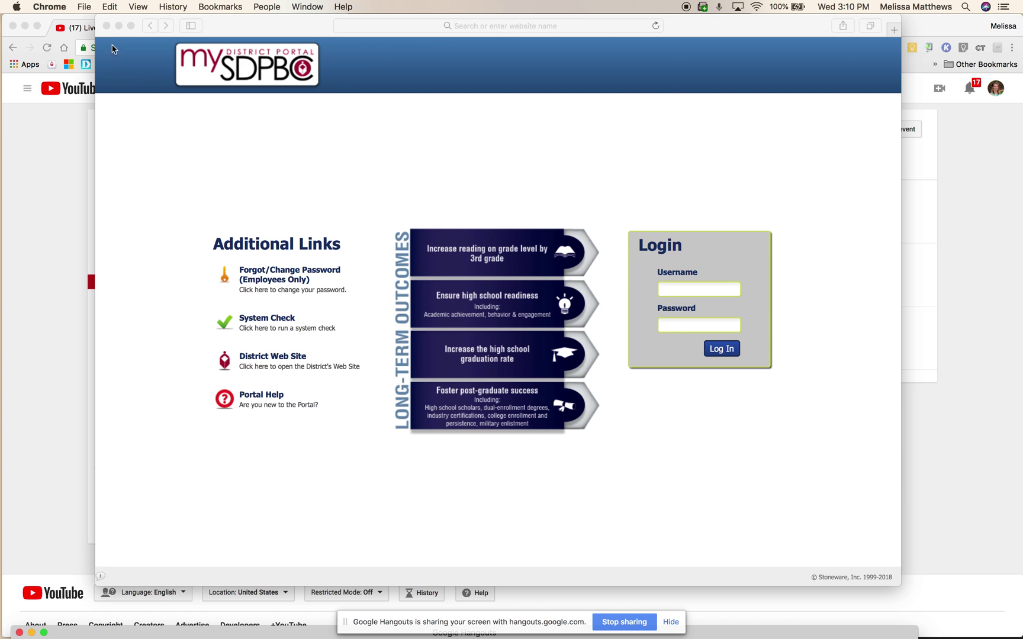
pyautogui.click(107, 26)
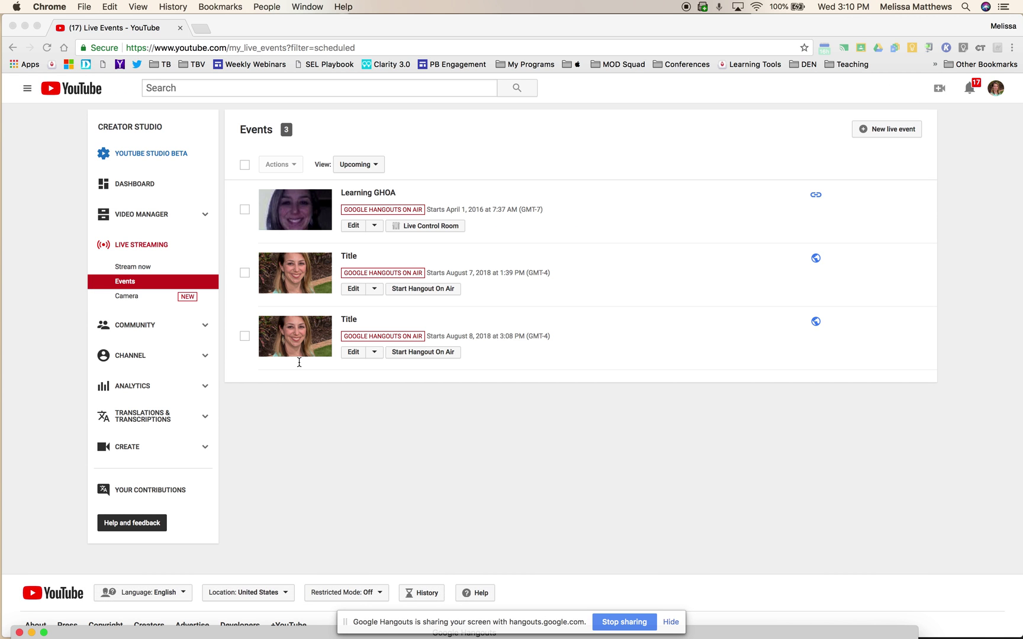
# Stop the screen sharing and bring the Hangouts window back into full view
pyautogui.click(626, 622)
pyautogui.moveTo(625, 636); pyautogui.dragTo(665, 29)
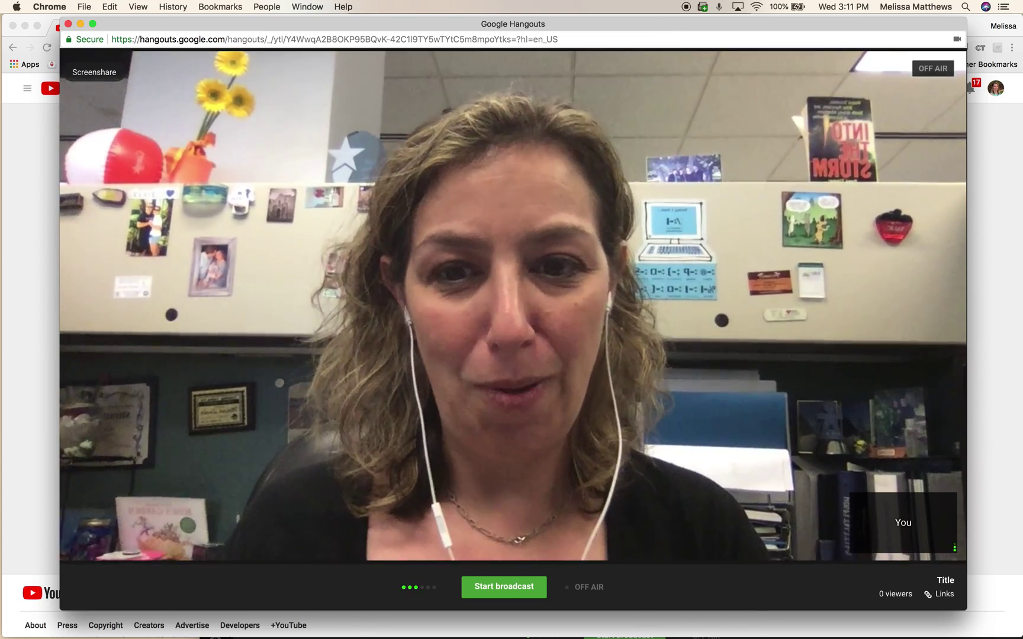
# Open the hangout's links for sharing and select the other participant's video thumbnail
pyautogui.moveTo(83, 79)
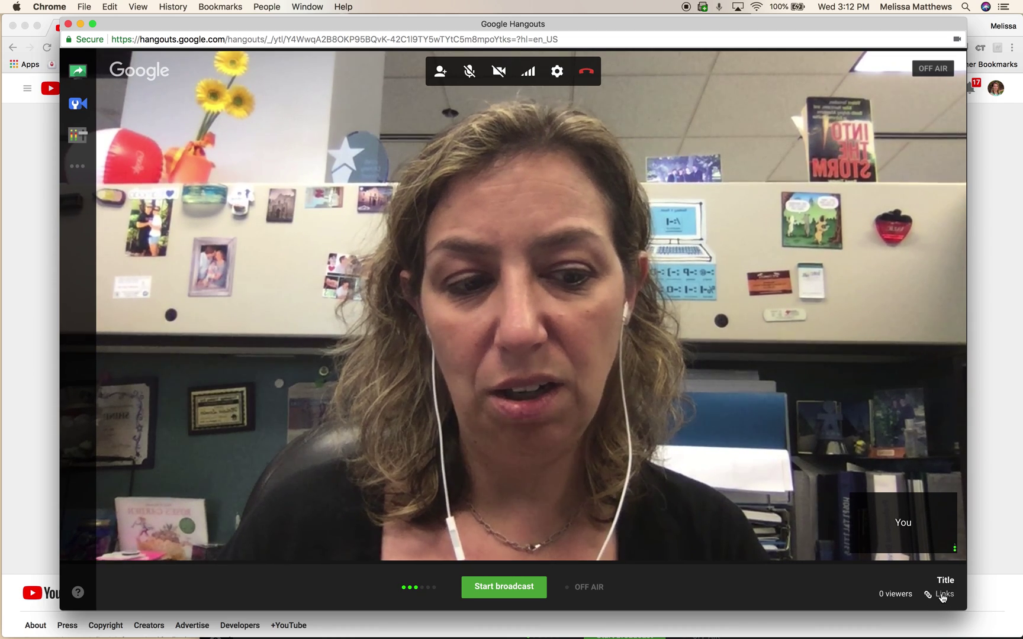
pyautogui.click(942, 596)
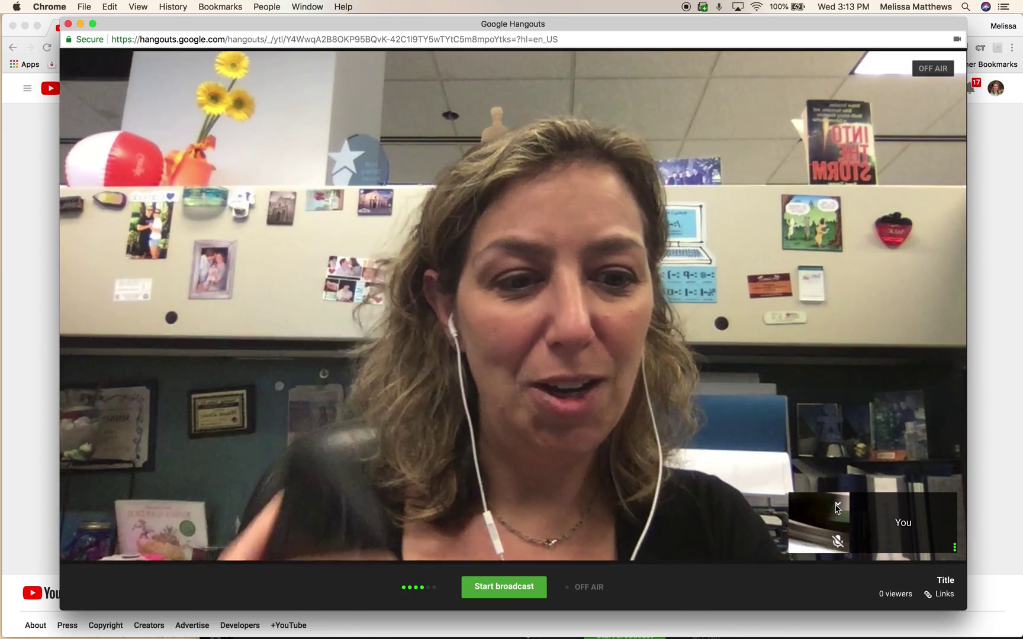
pyautogui.click(805, 544)
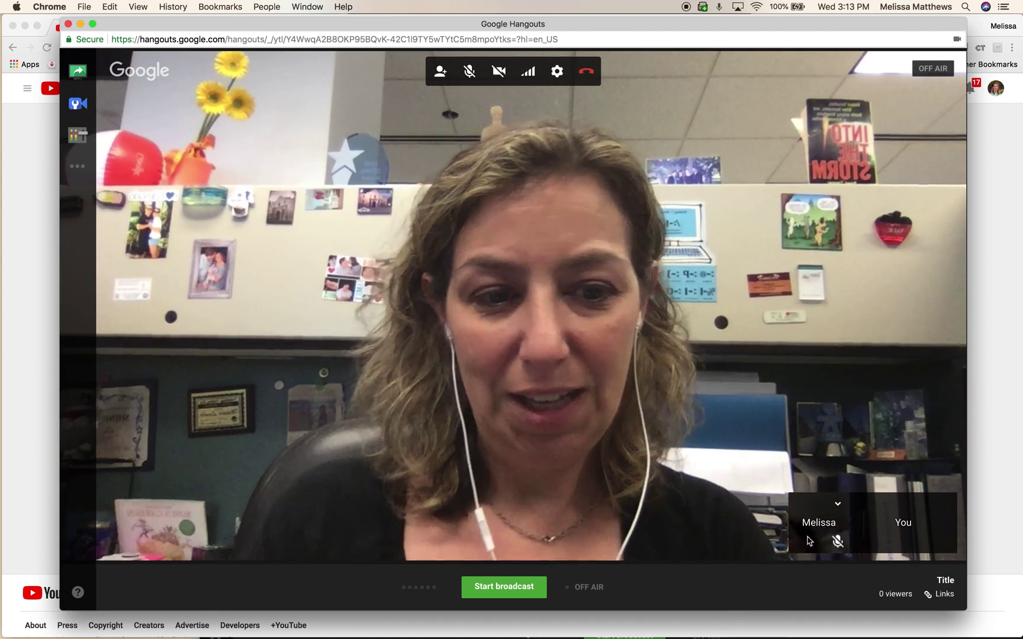